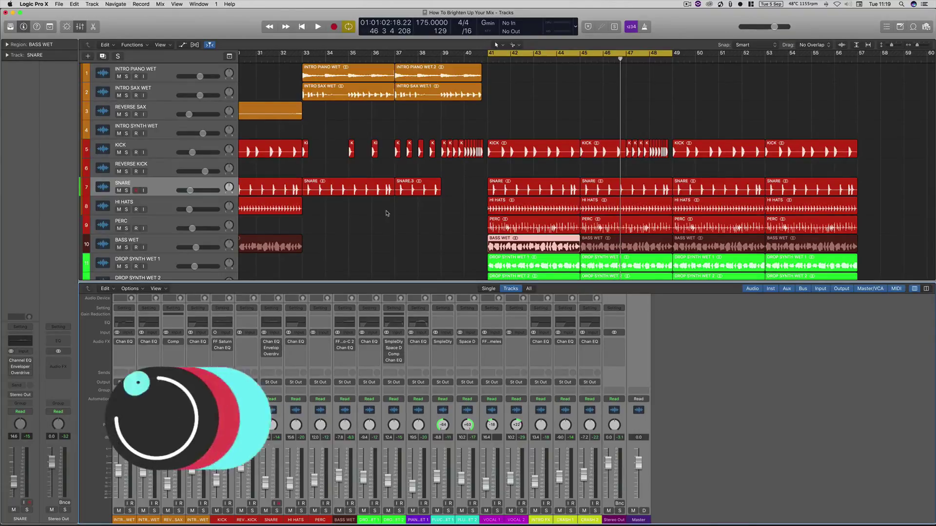
Re-enable the bypassed insert plug-ins, including the snare's Overdrive, and replay the mix
key(space)
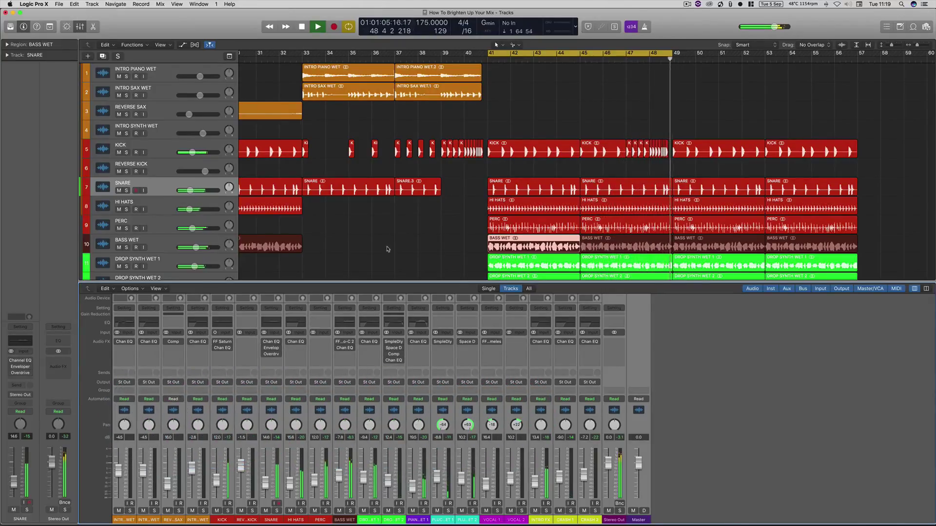
key(space)
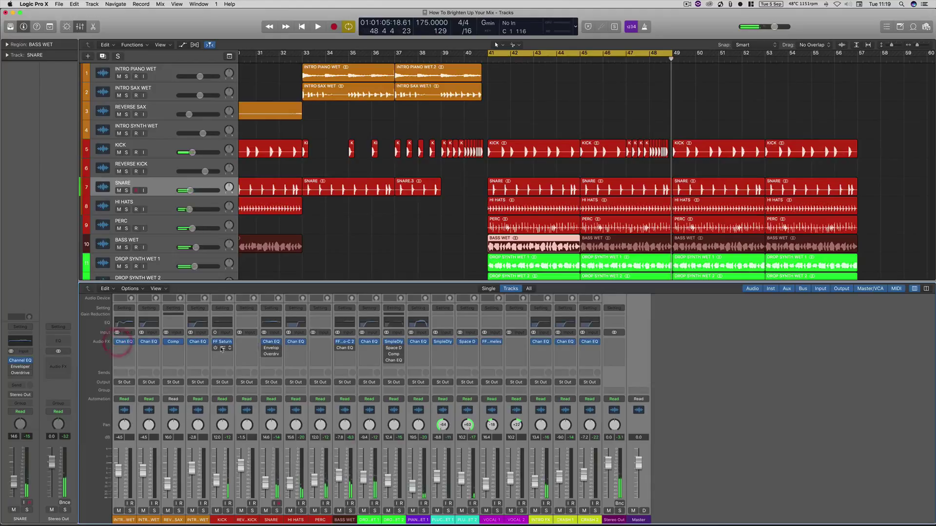
click(213, 348)
click(264, 354)
click(387, 361)
key(space)
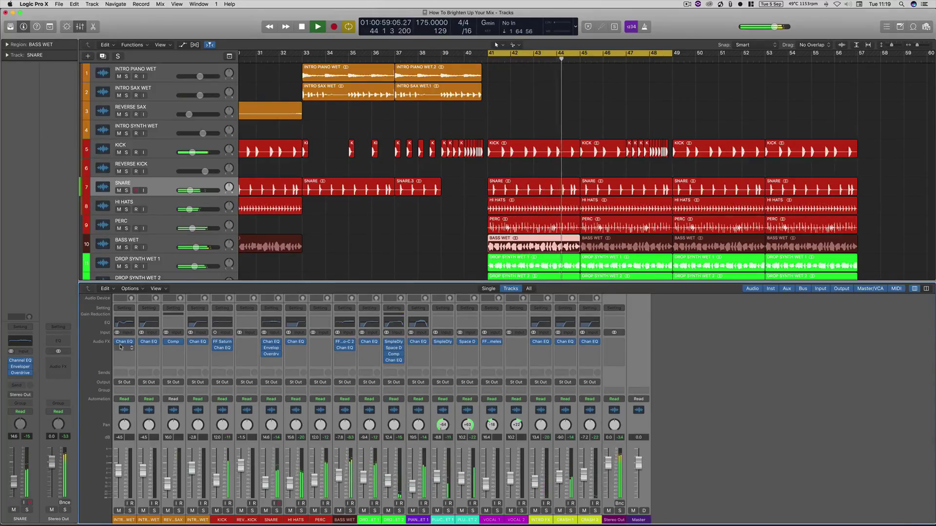
A/B the kick, snare and channel plug-ins against the dry mix, leaving the Channel EQs enabled
mouse_move(116, 344)
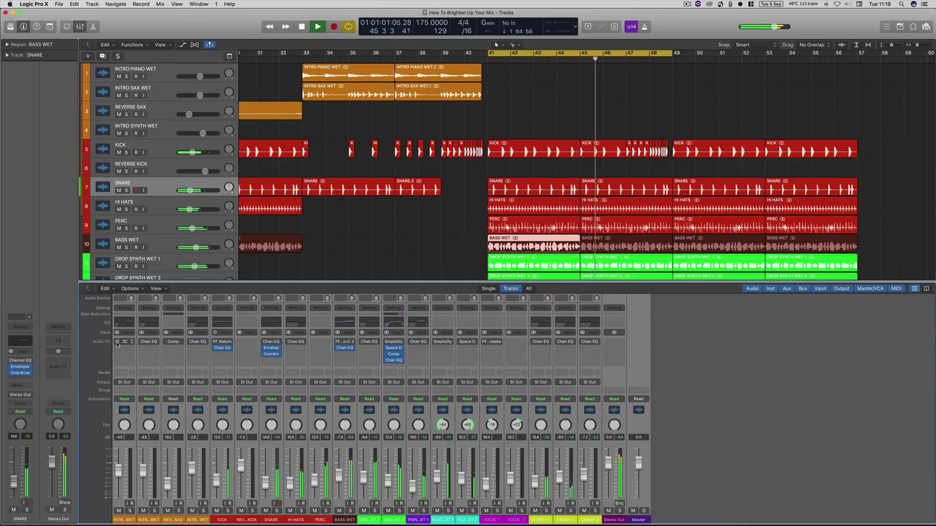
alt+click(117, 341)
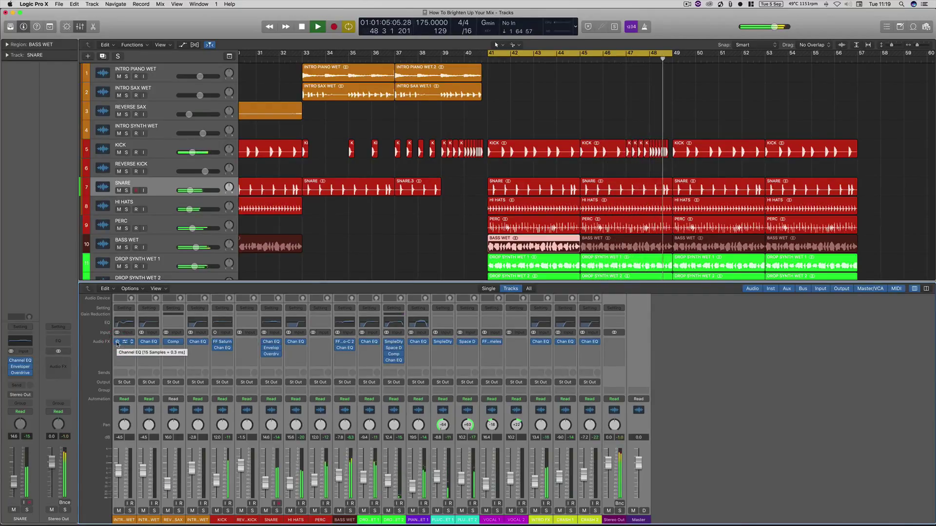
alt+click(117, 342)
click(221, 348)
click(266, 352)
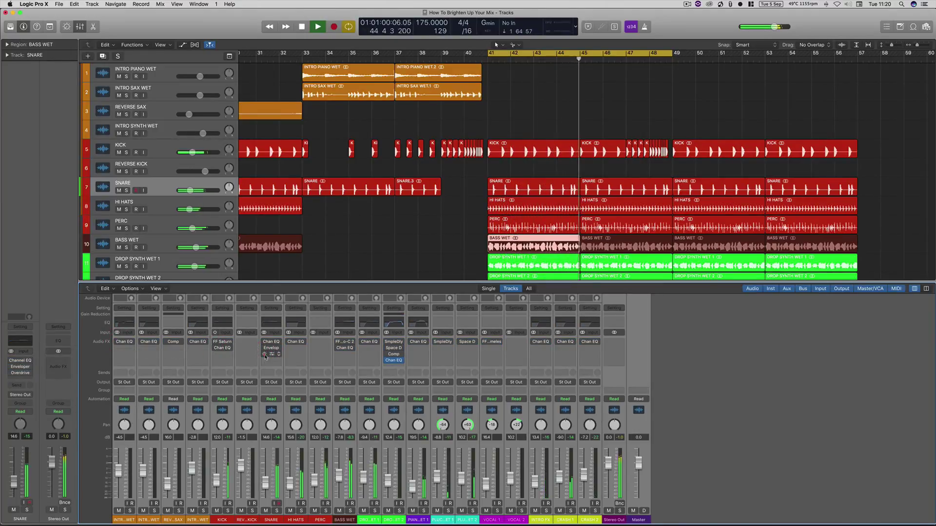
click(265, 355)
click(214, 347)
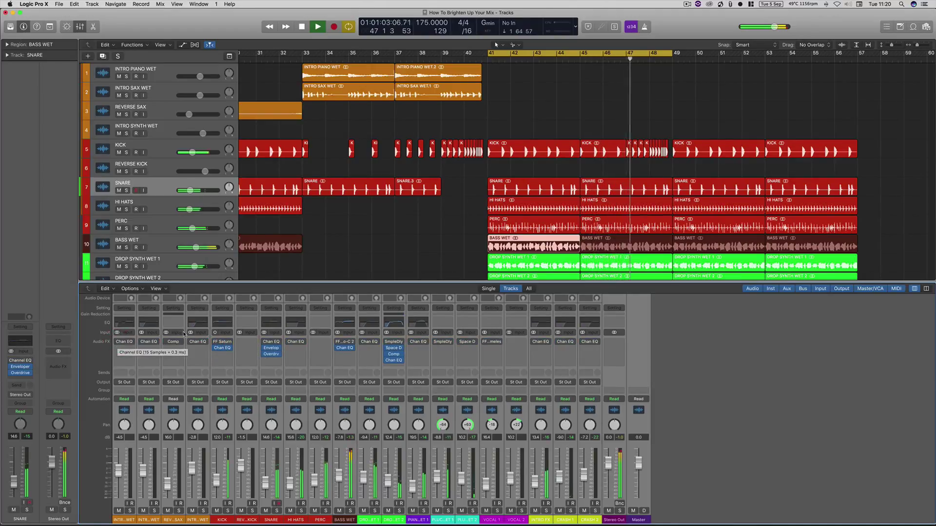
click(117, 341)
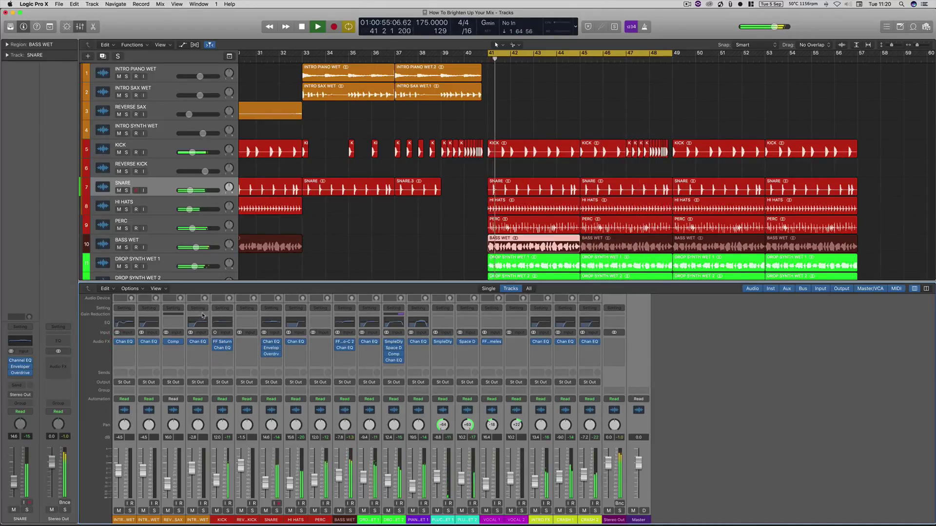
Add a Channel EQ to Stereo Out with a high shelf boost of about +20.6 dB at 1080 Hz
key(space)
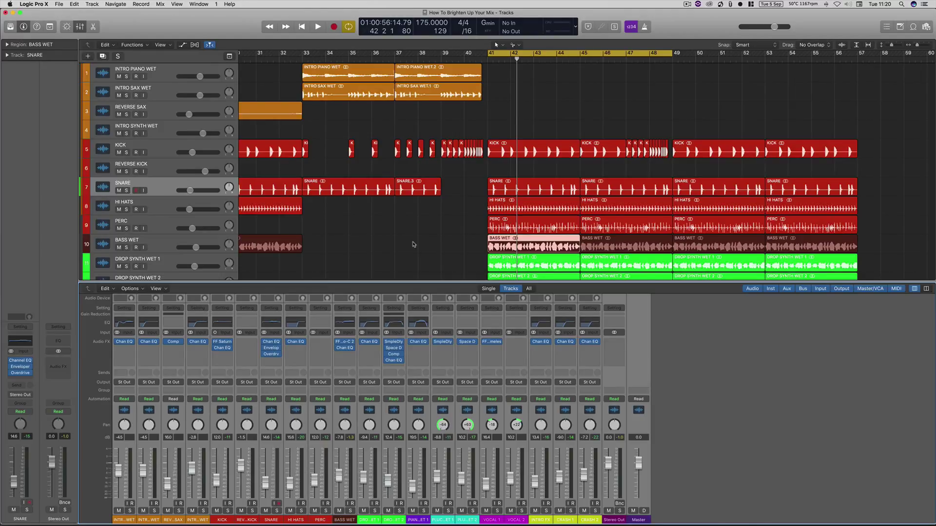
click(58, 342)
drag(313, 122, 333, 120)
click(23, 32)
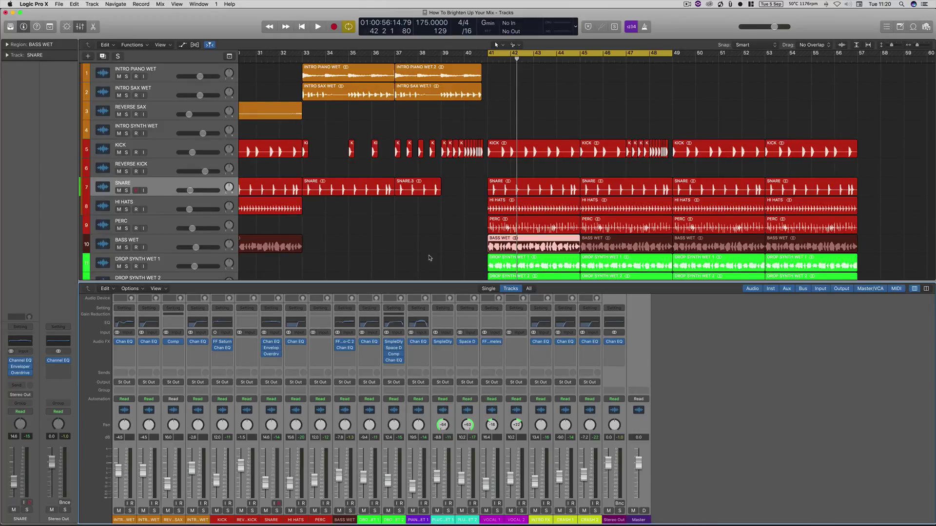
scroll(429, 258, down, 5)
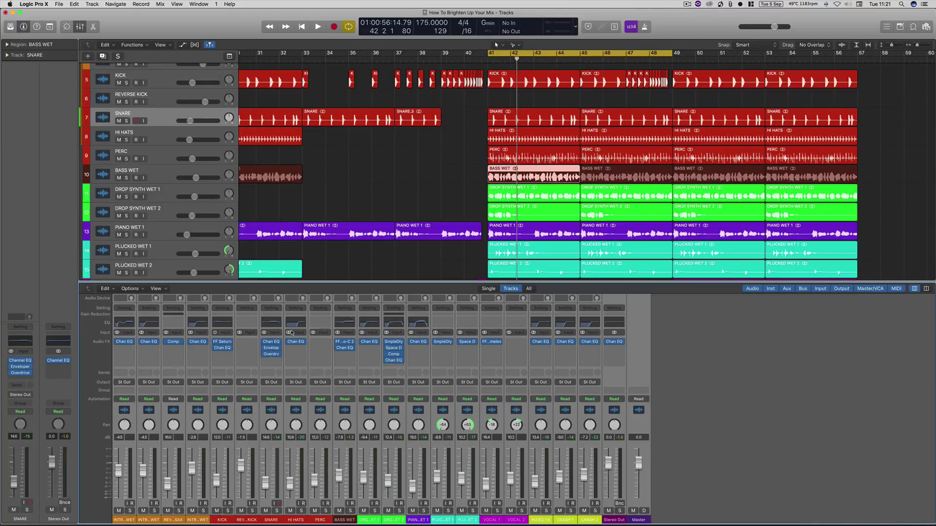
Solo HI HATS and lower its Channel EQ low-cut to about 132 Hz while listening
click(153, 158)
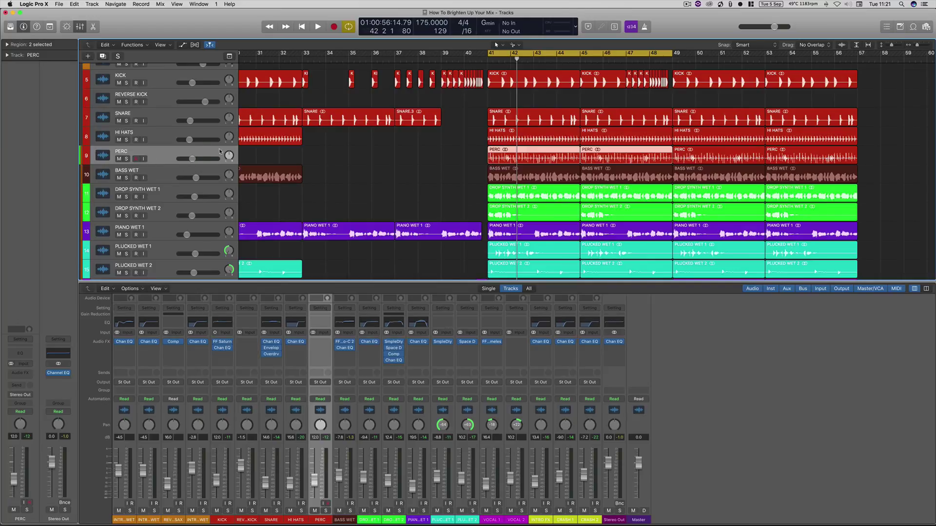
click(144, 137)
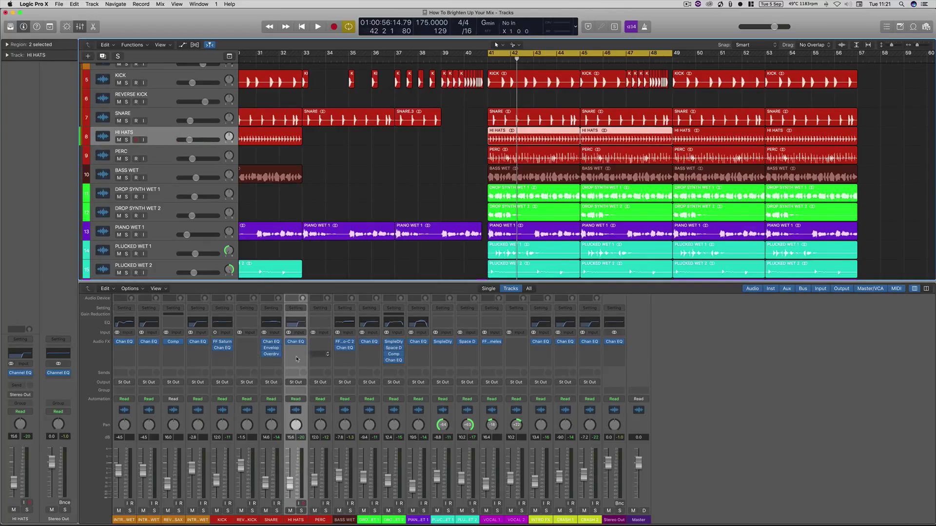
click(295, 341)
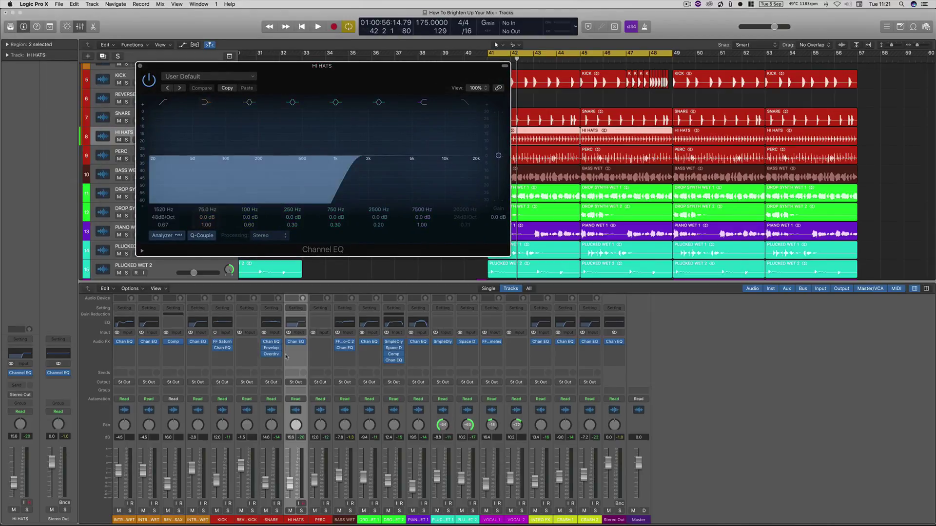
click(301, 510)
key(space)
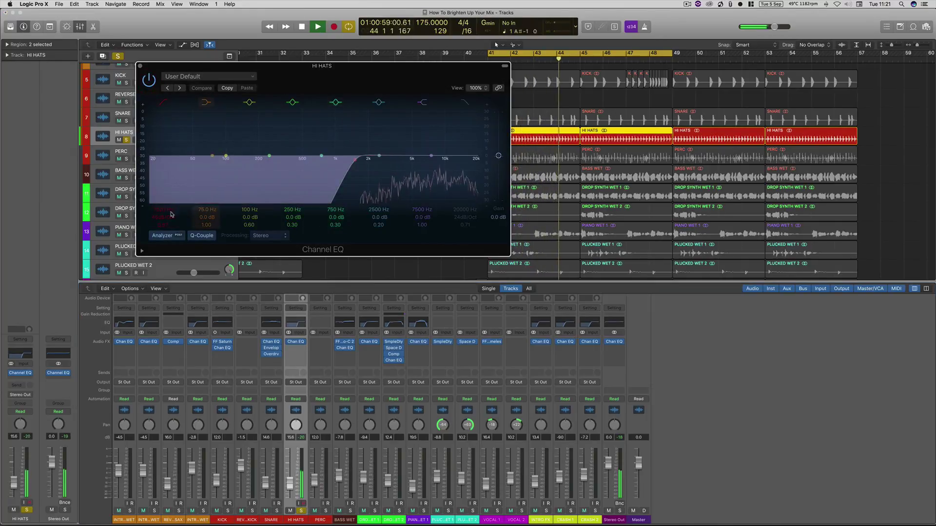
mouse_move(163, 210)
mouse_down()
mouse_move(163, 239)
mouse_move(163, 211)
mouse_up()
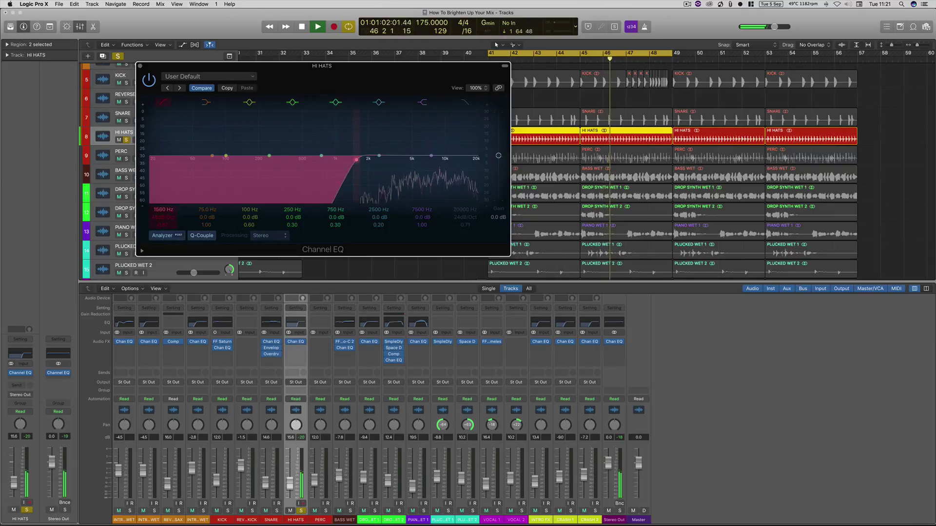
click(140, 65)
key(space)
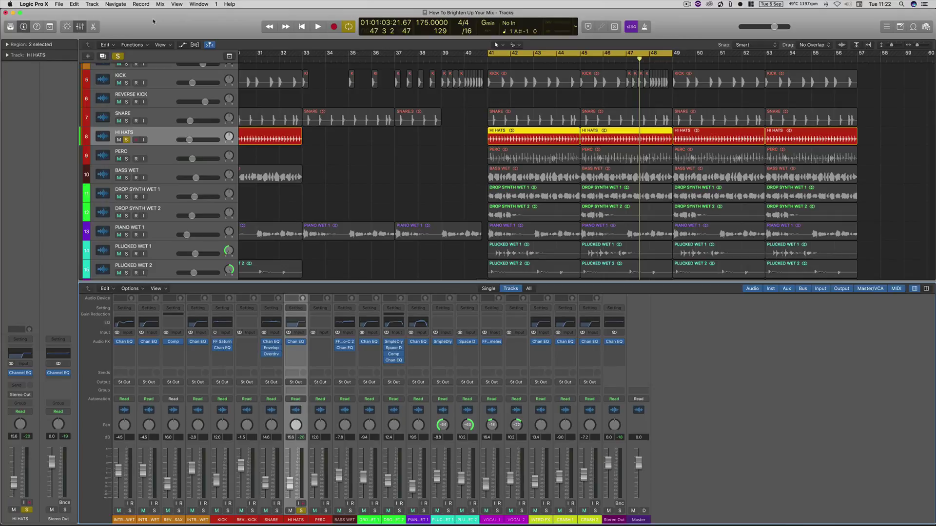
Unsolo HI HATS and review the SNARE's Channel EQ and Overdrive (2.00 dB drive, -2.0 dB output)
click(126, 140)
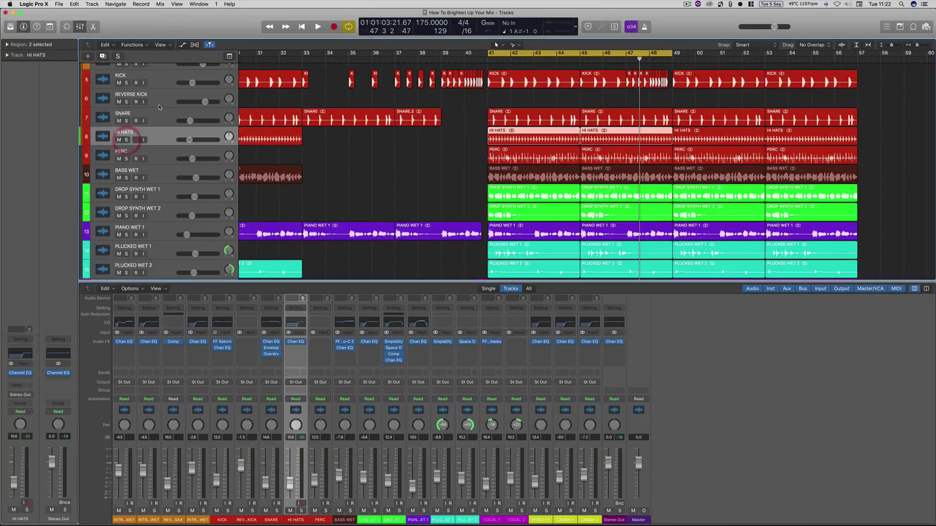
click(267, 506)
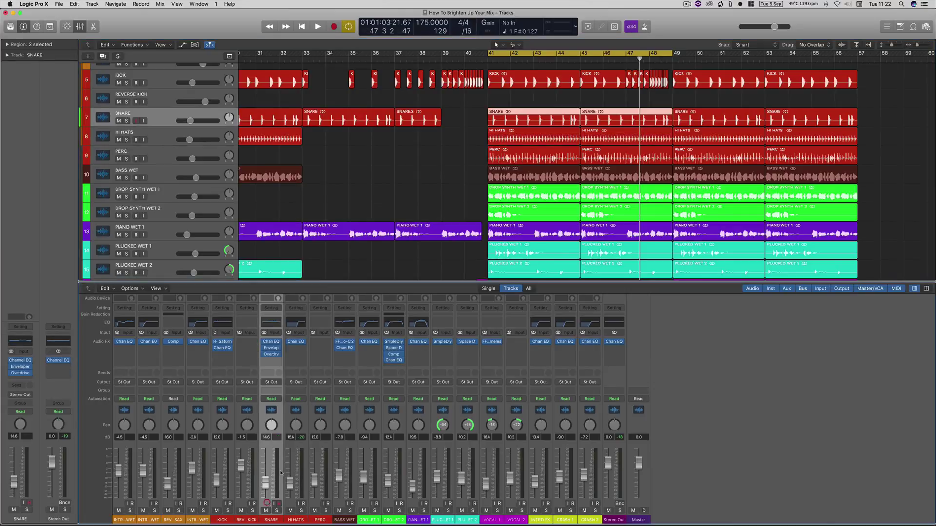
click(268, 326)
drag(200, 30, 282, 57)
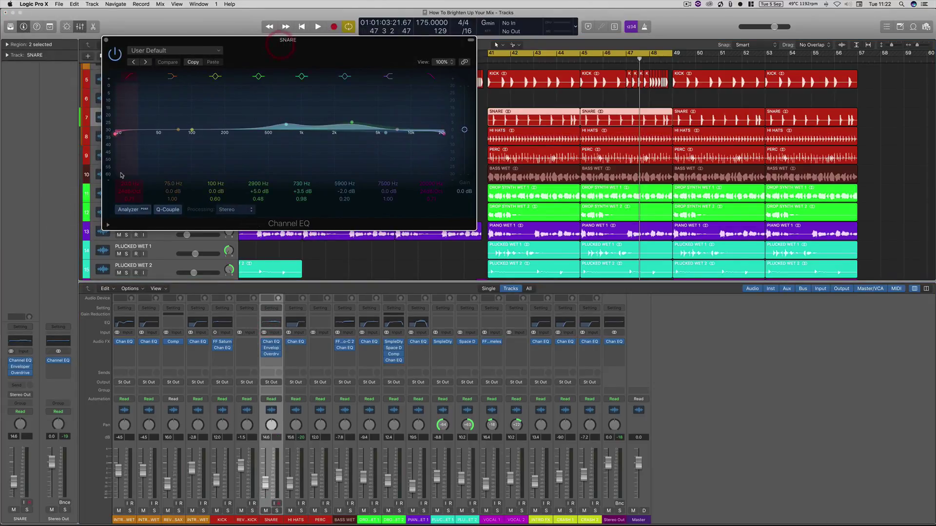
click(271, 354)
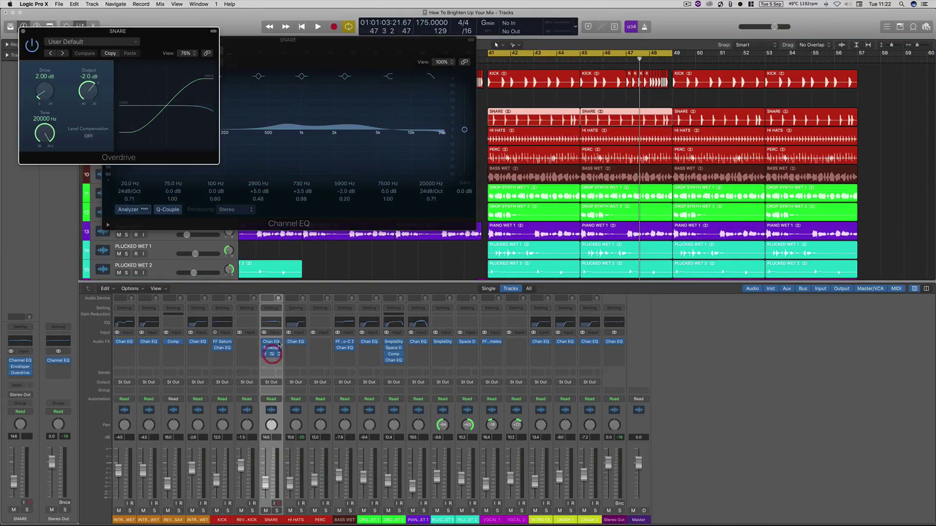
drag(159, 39, 550, 139)
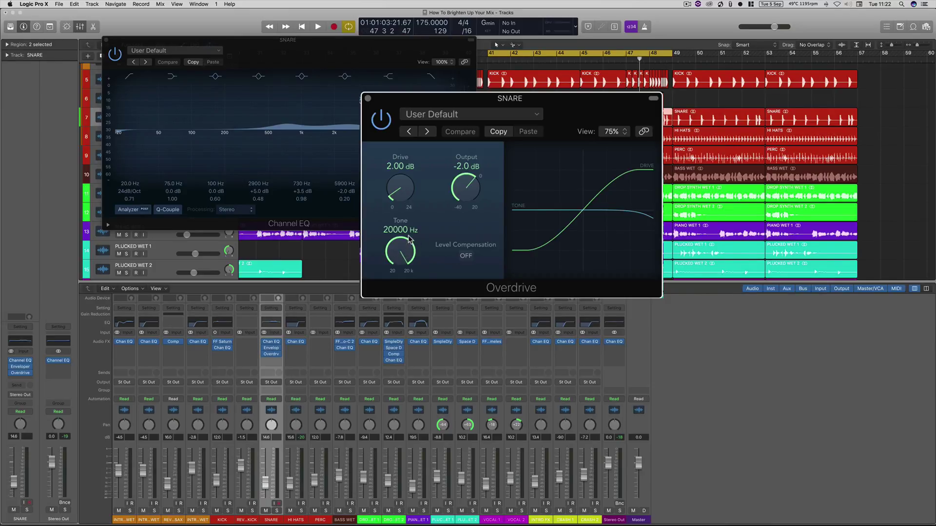
key(super+w)
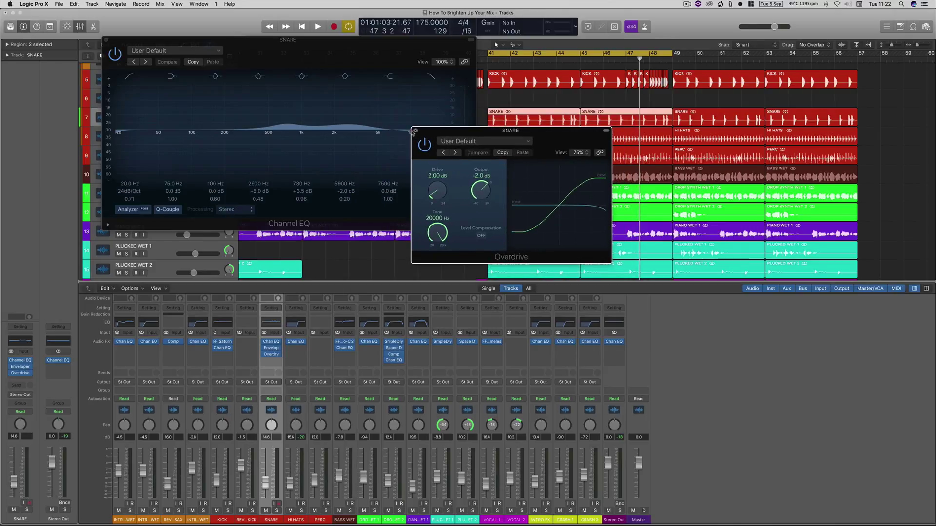
Close the snare's Channel EQ window and select the DROP SYNTH WET 1 channel strip
click(107, 40)
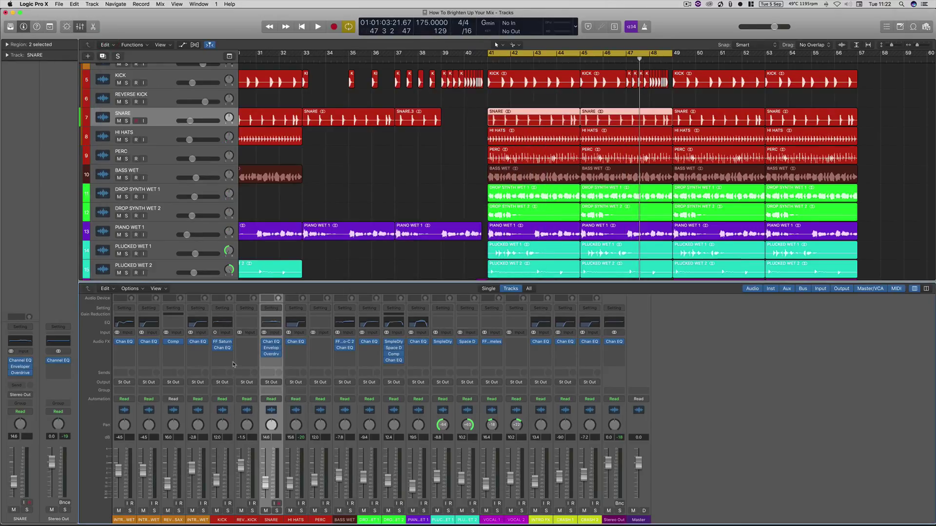
click(197, 448)
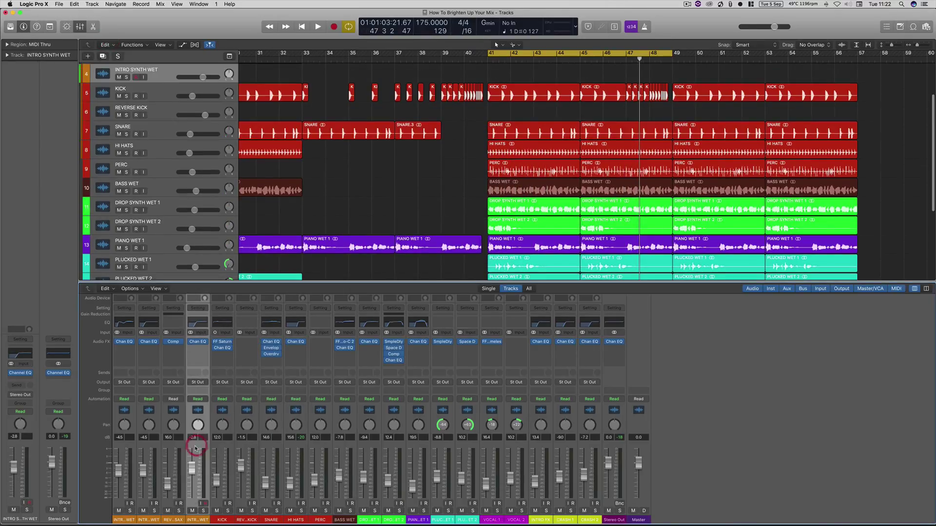
scroll(354, 178, up, 3)
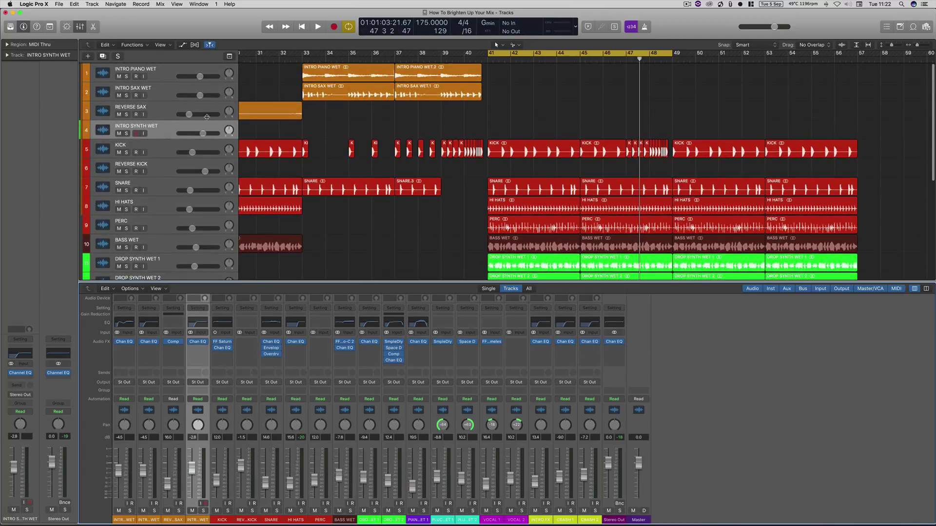
scroll(435, 128, left, 5)
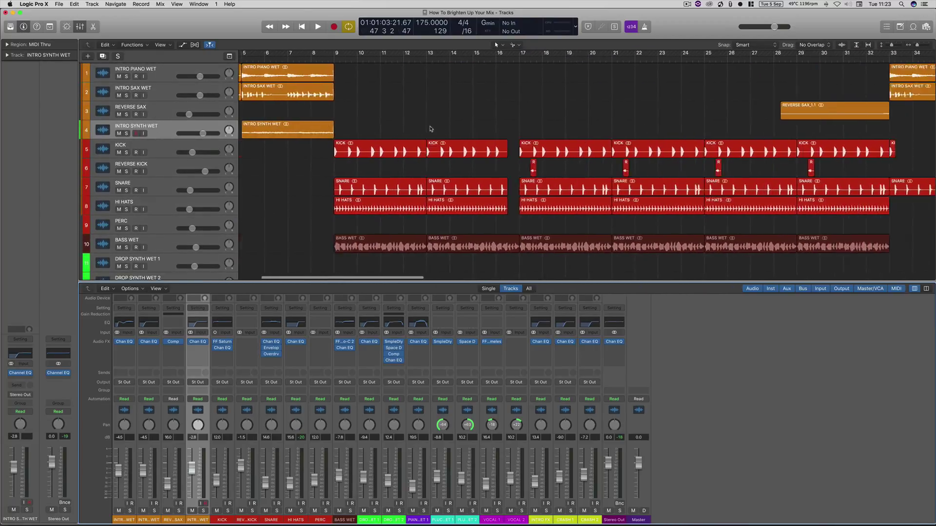
scroll(436, 127, right, 3)
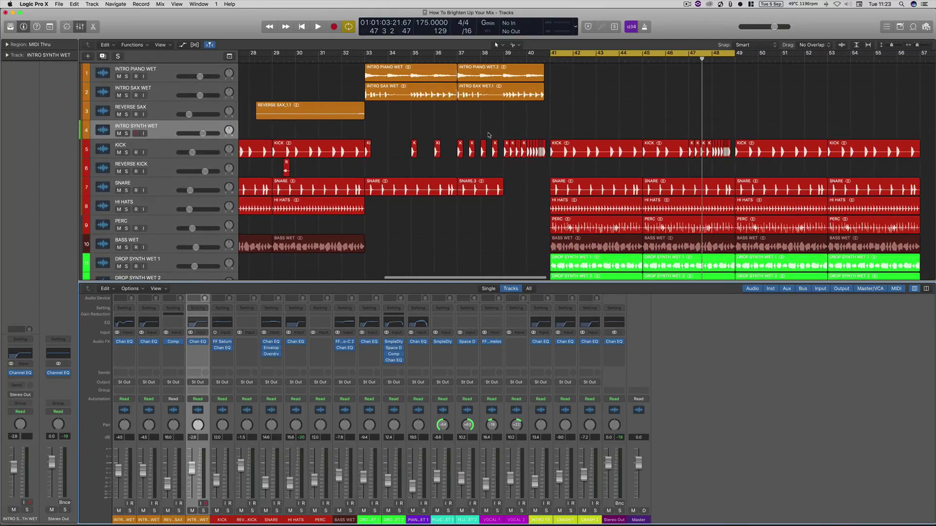
scroll(529, 217, down, 7)
scroll(528, 217, right, 2)
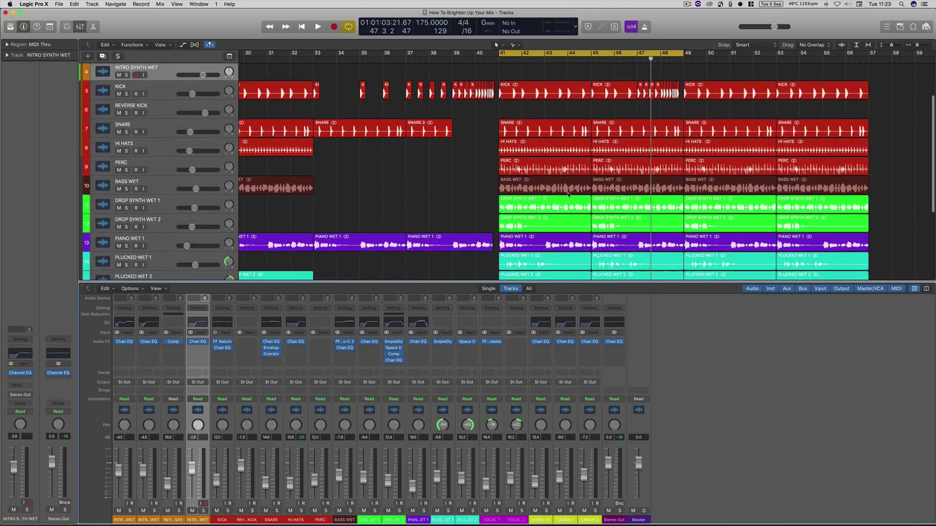
scroll(528, 217, down, 1)
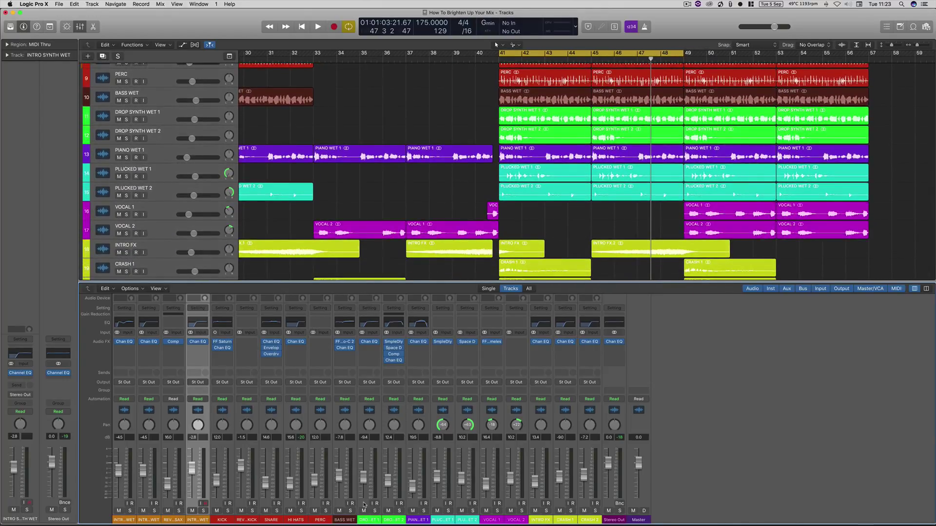
click(367, 520)
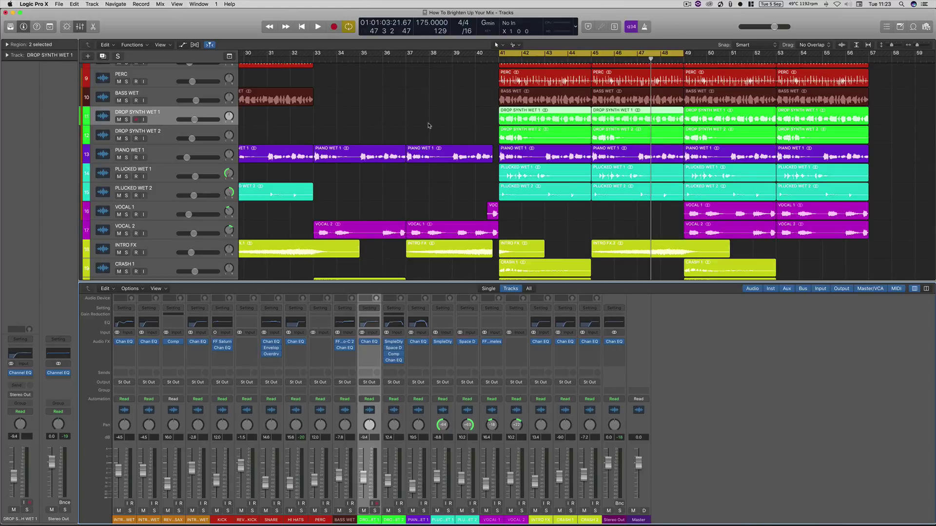
scroll(429, 125, right, 2)
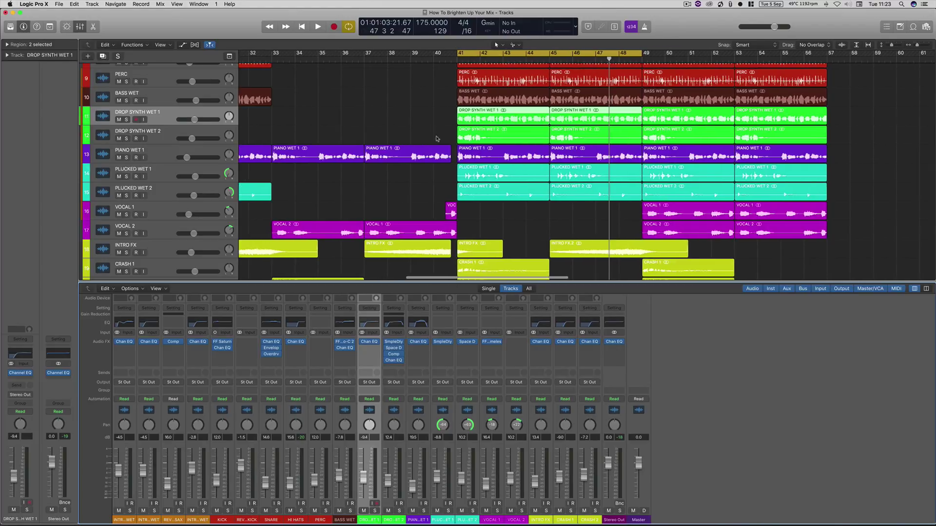
click(369, 342)
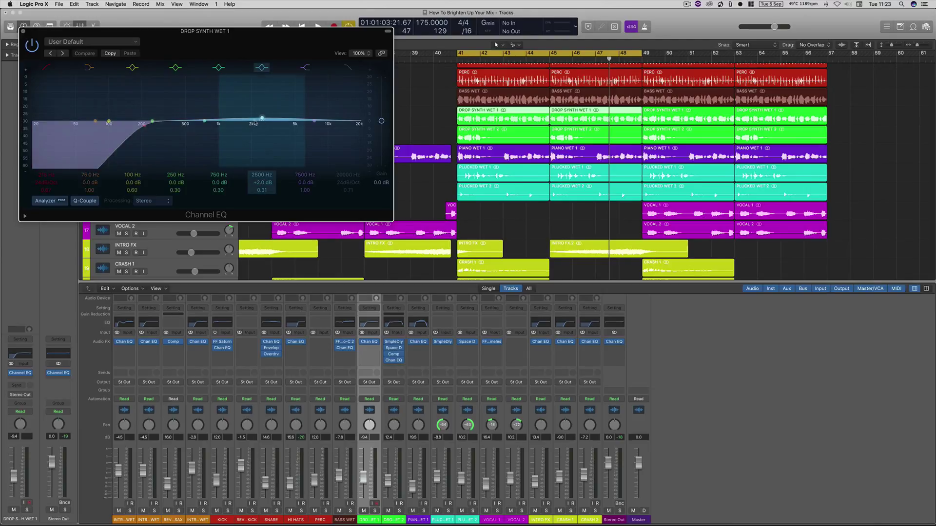
click(23, 31)
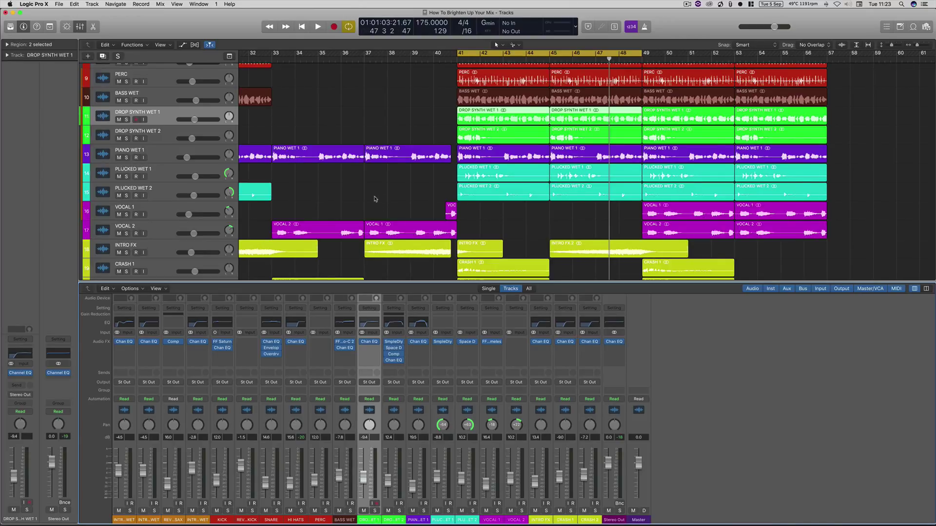
Scroll the tracks down and select the INTRO FX channel strip
scroll(503, 235, down, 3)
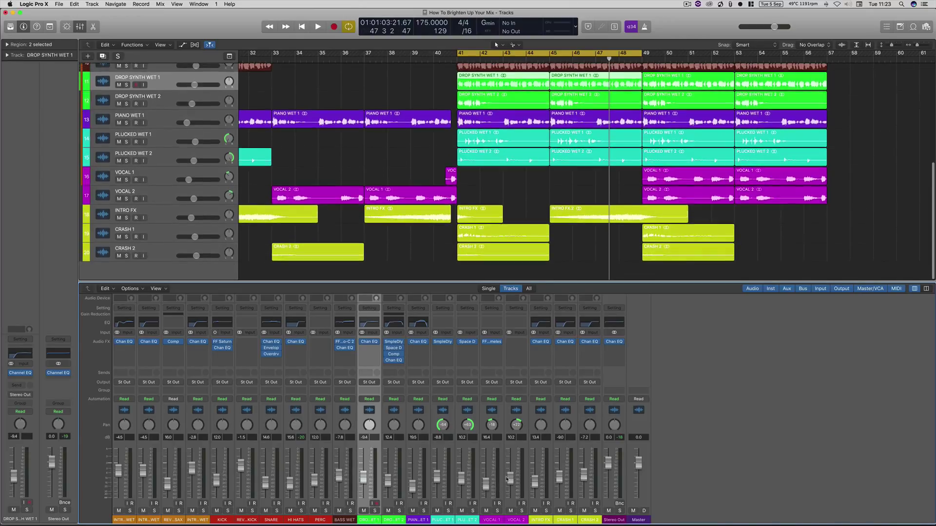
click(535, 519)
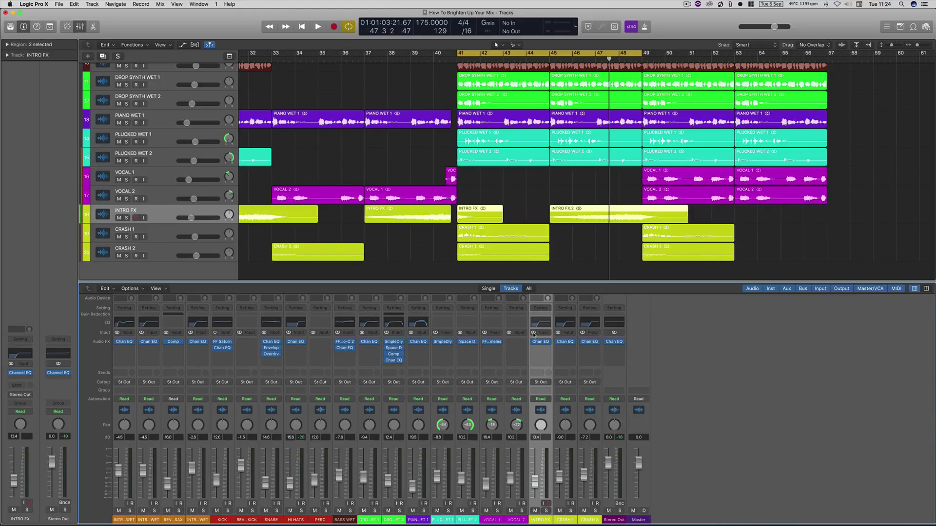
Remove Stereo Out's Channel EQ and browse Audio Units > Waves for the PuigTec EQP1A
click(70, 377)
click(58, 383)
click(58, 373)
mouse_move(83, 510)
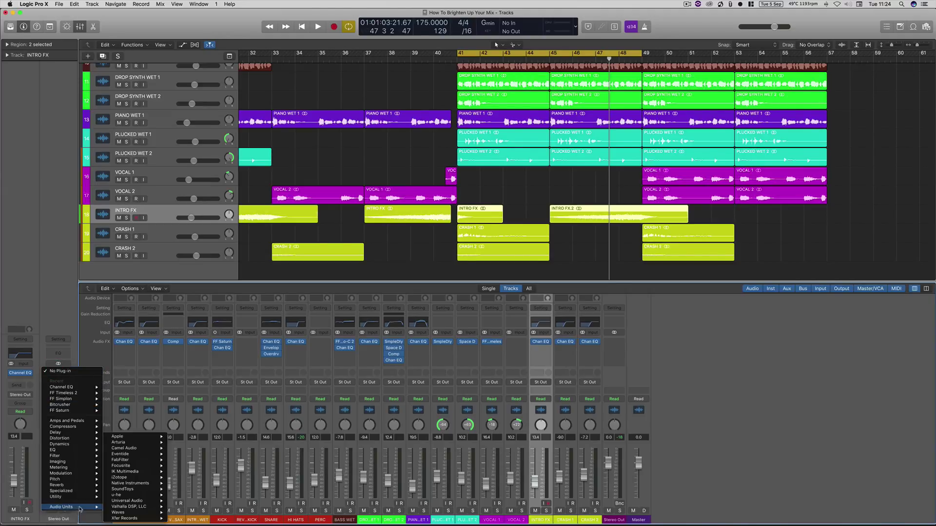
mouse_move(138, 513)
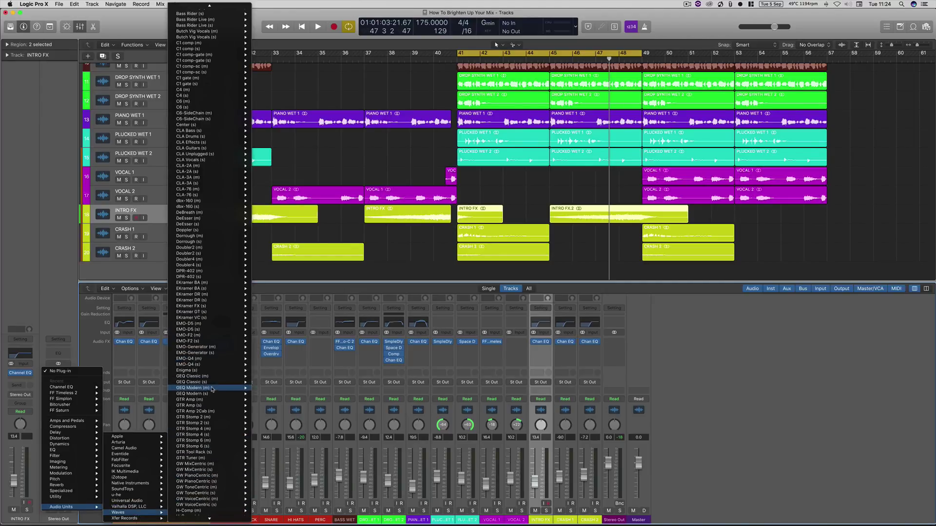
scroll(211, 390, down, 15)
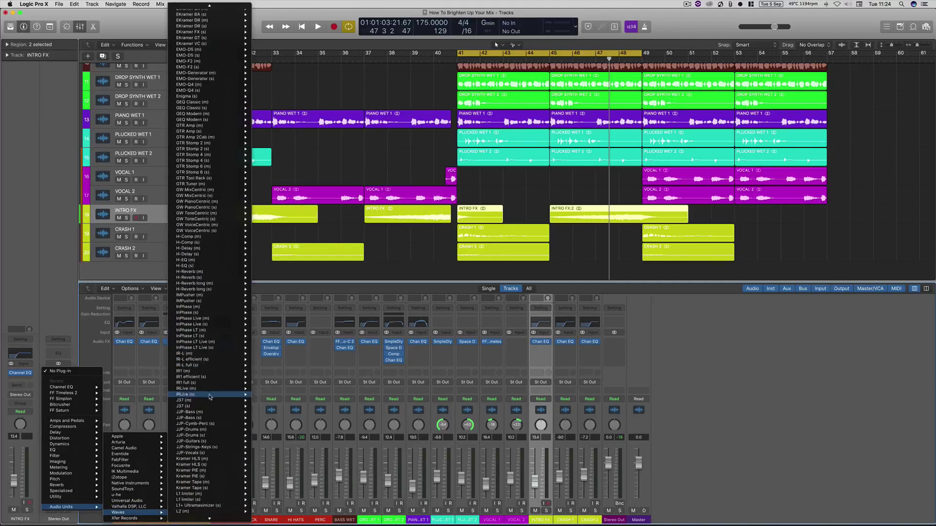
scroll(209, 397, down, 17)
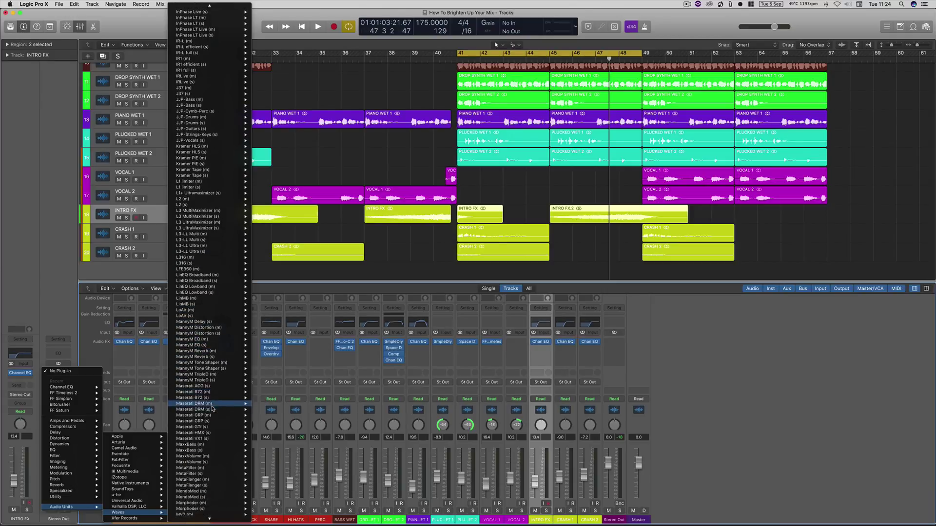
scroll(212, 409, down, 15)
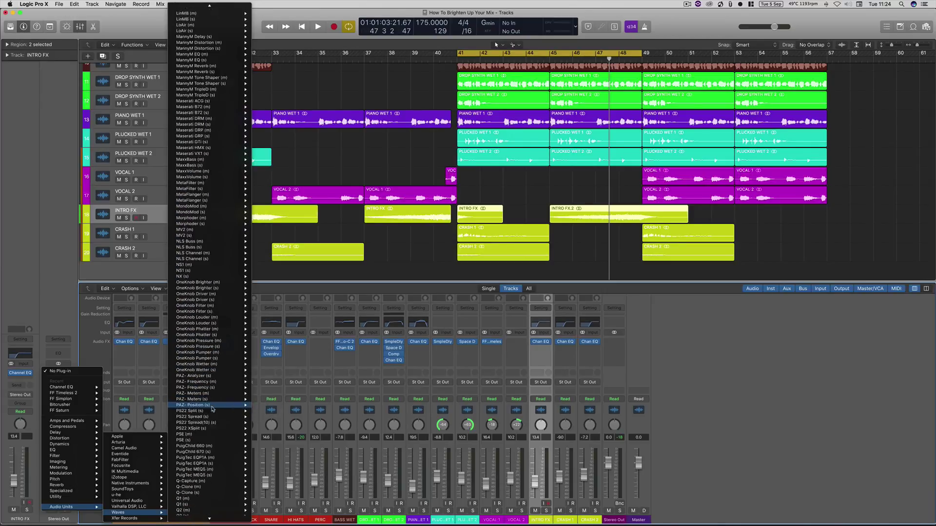
scroll(213, 408, down, 2)
Insert the stereo PuigTec EQP1A, set a 16 kHz high boost of 4.0, then bypass it
mouse_move(218, 406)
click(265, 409)
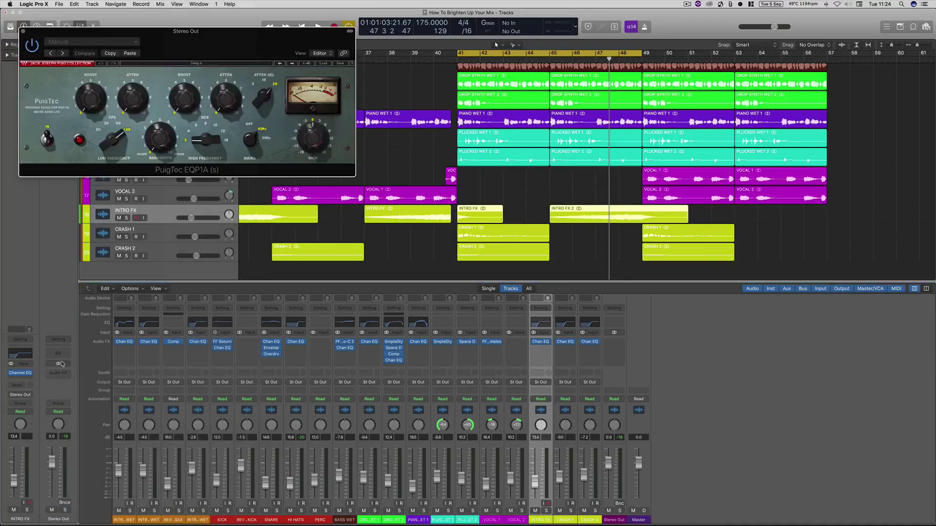
drag(189, 55, 482, 185)
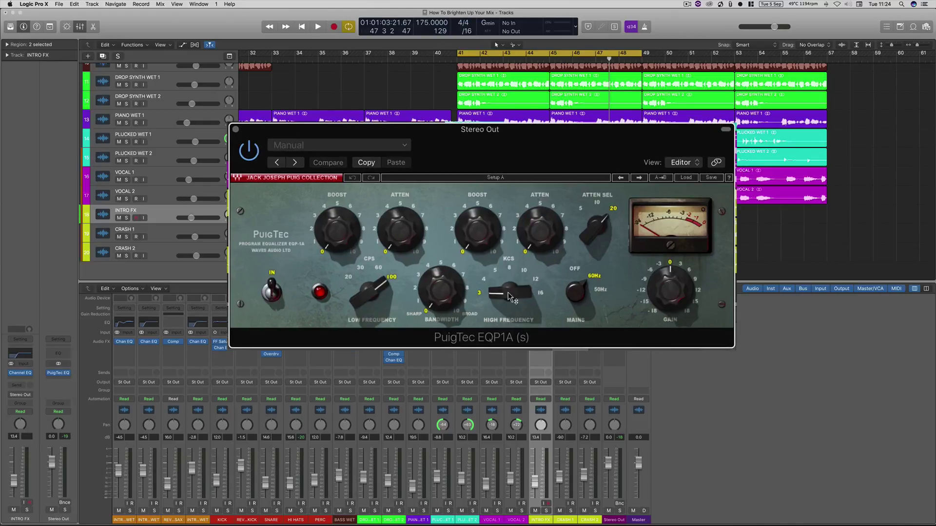
drag(509, 294, 509, 292)
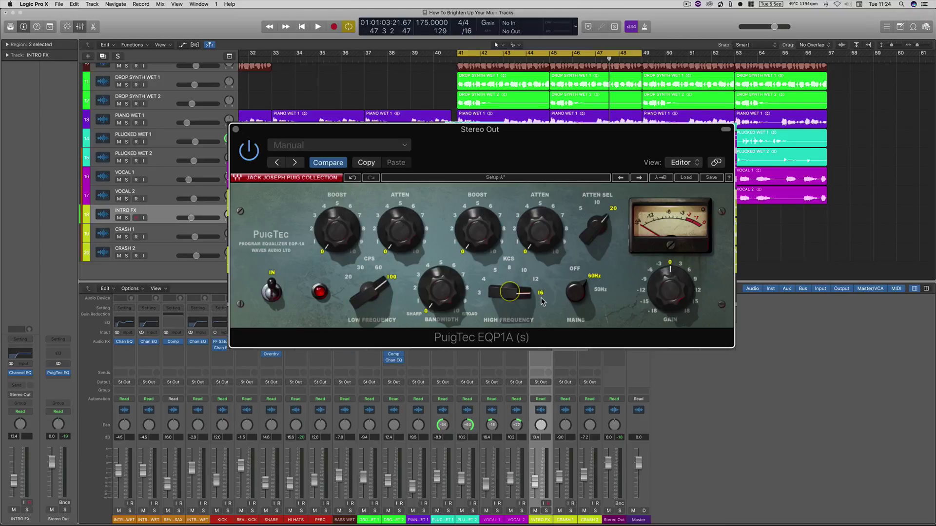
drag(488, 241, 489, 202)
click(250, 155)
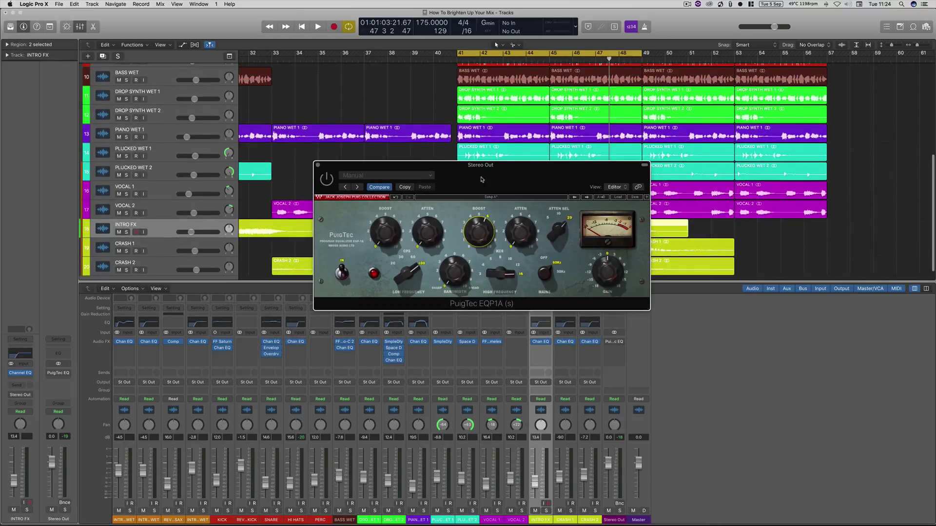
A/B the PuigTec 16 kHz boost during playback from bar 41, leaving it switched on
drag(481, 181, 489, 278)
key(space)
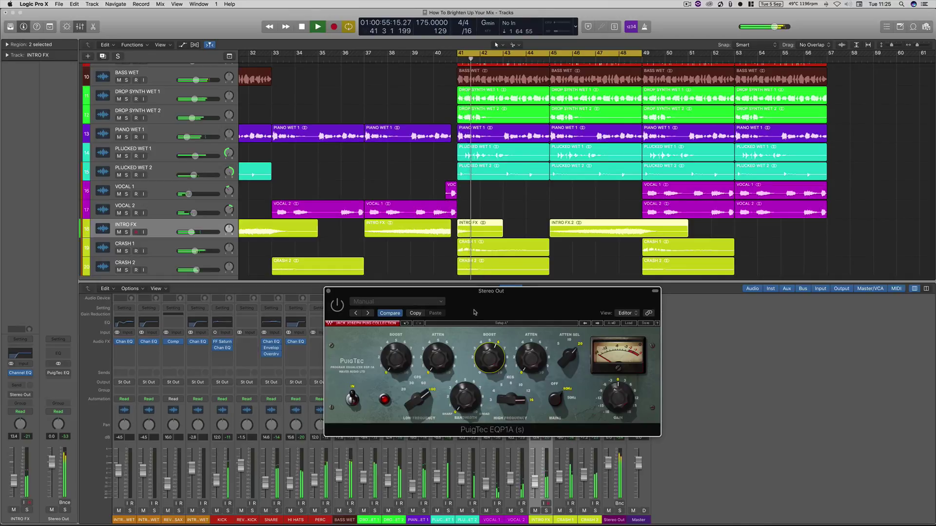
drag(457, 307, 229, 159)
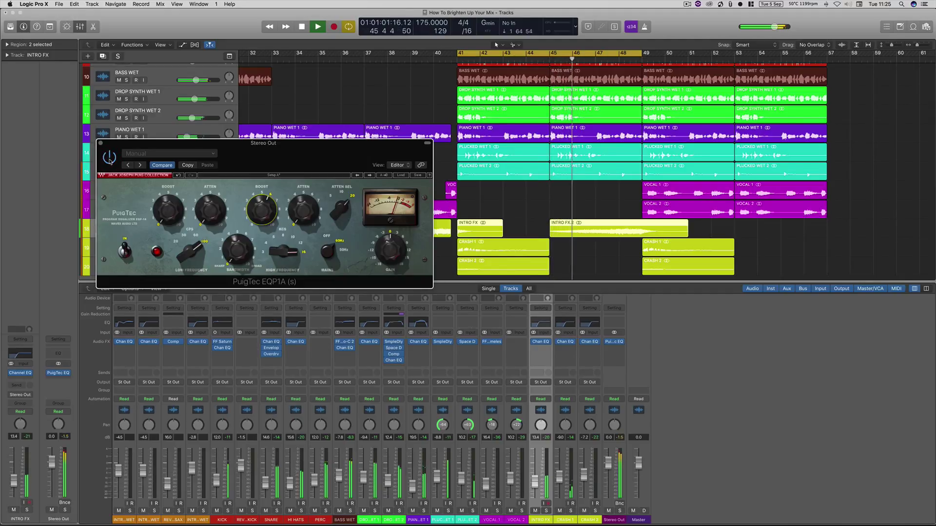
click(109, 158)
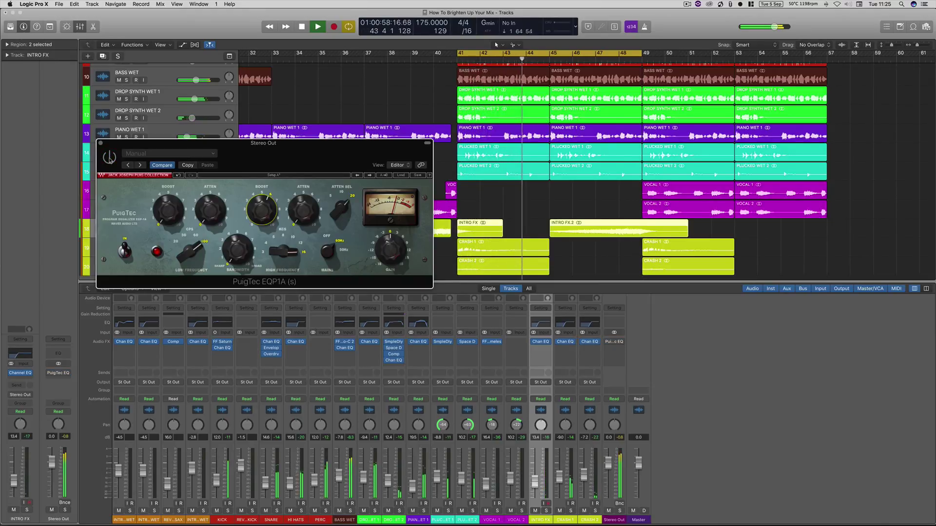
click(109, 157)
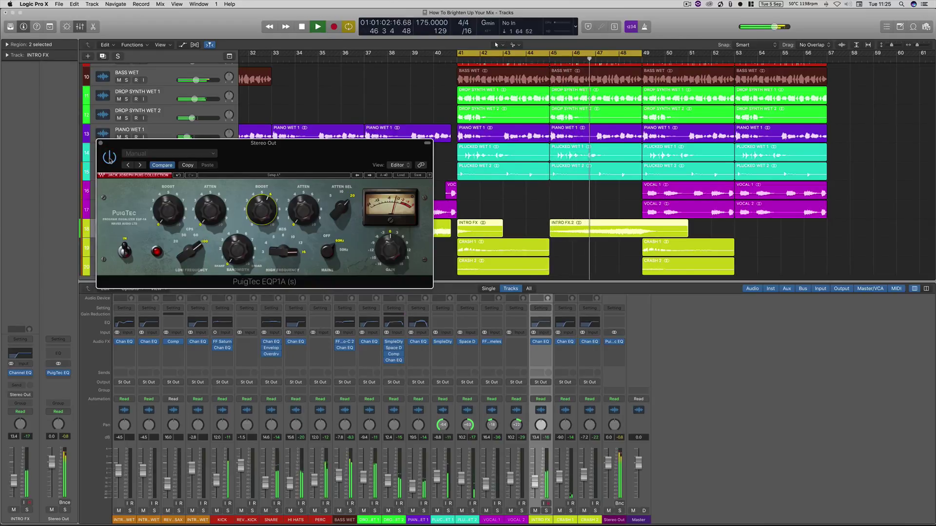
click(109, 157)
click(109, 156)
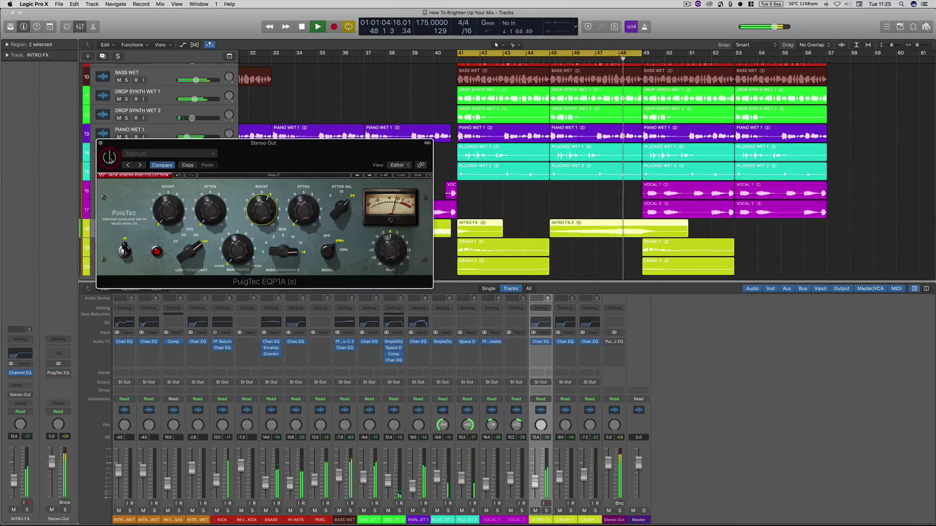
key(space)
drag(274, 161, 463, 200)
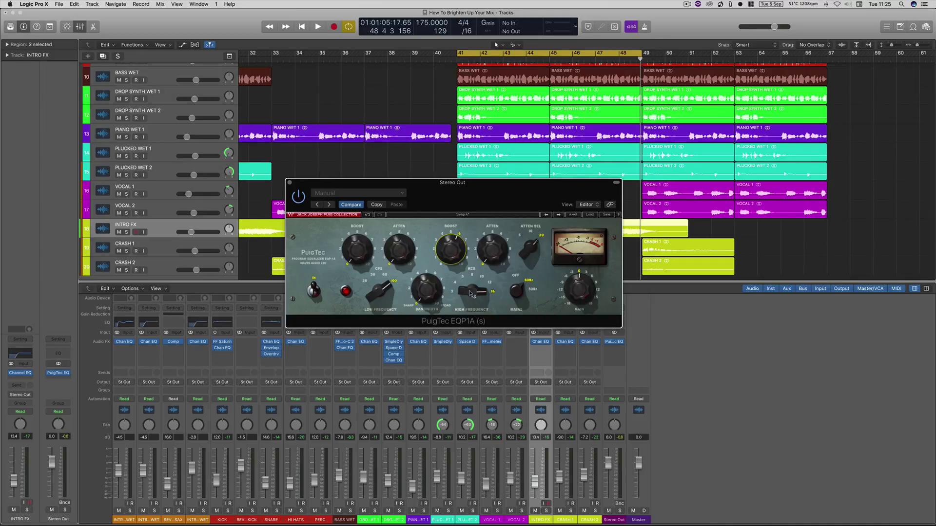
Close the PuigTec EQP1A window and scroll the track list
mouse_move(474, 293)
click(289, 182)
scroll(540, 166, down, 1)
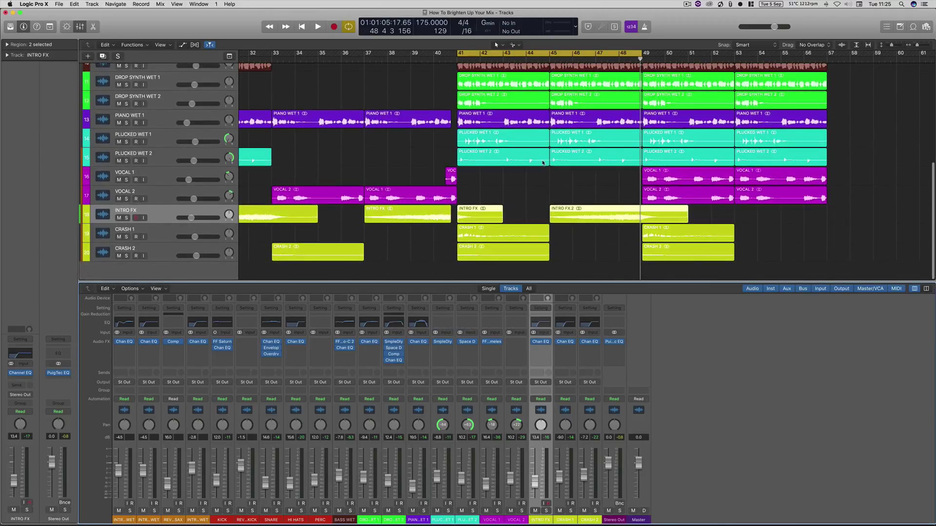